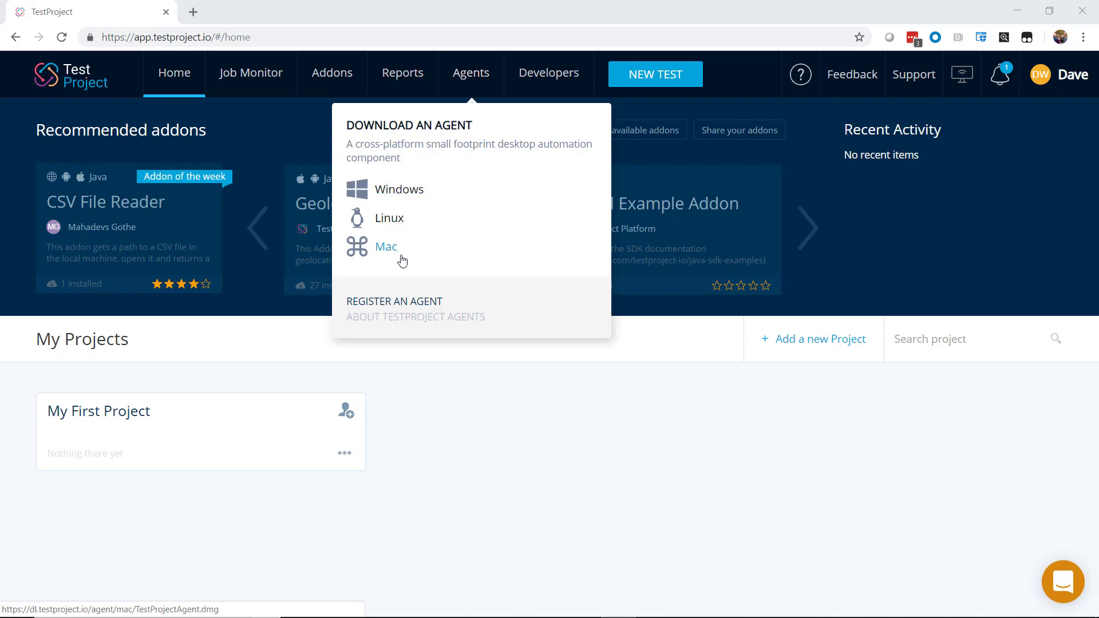
- Download the Windows agent installer from the Agents menu
left_click(393, 196)
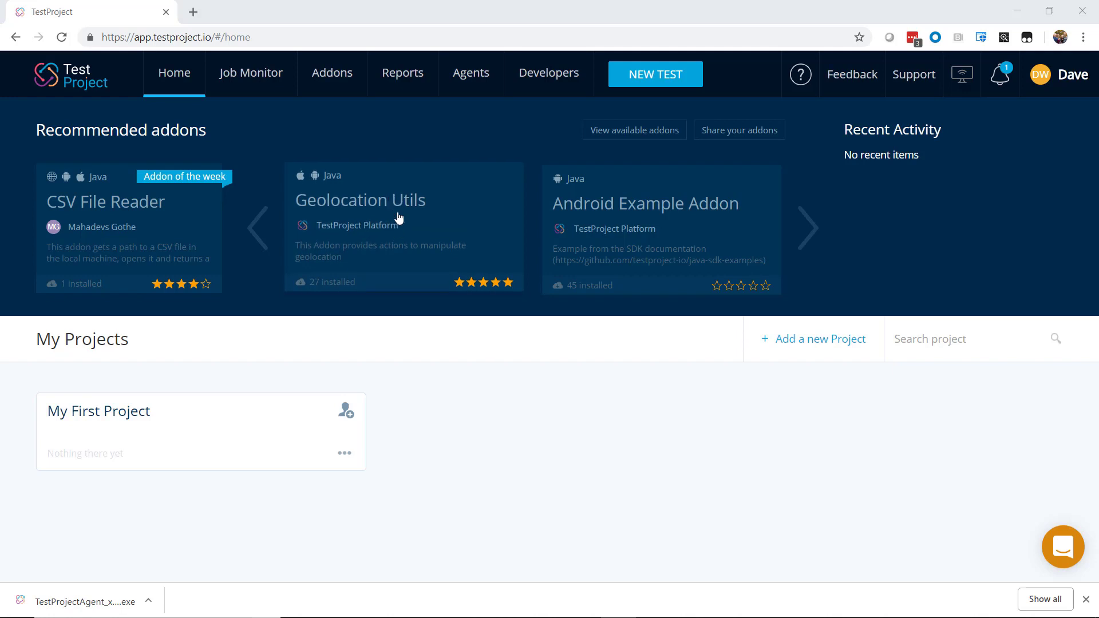
- Run the downloaded installer, accept the license, keep default mobile components and folder, and install
left_click(86, 602)
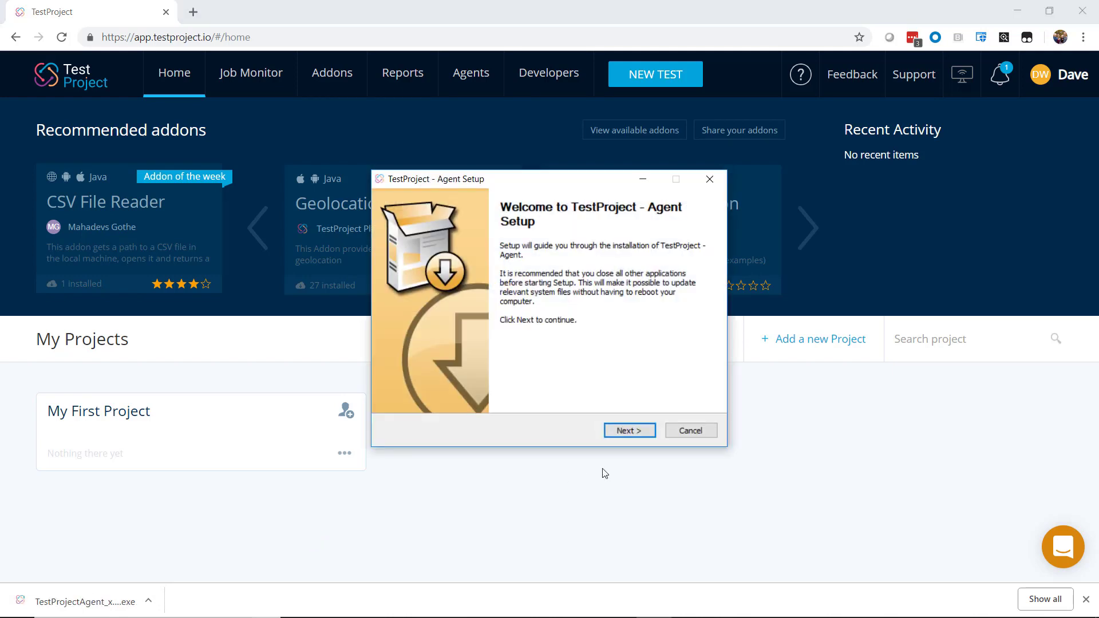
left_click(634, 427)
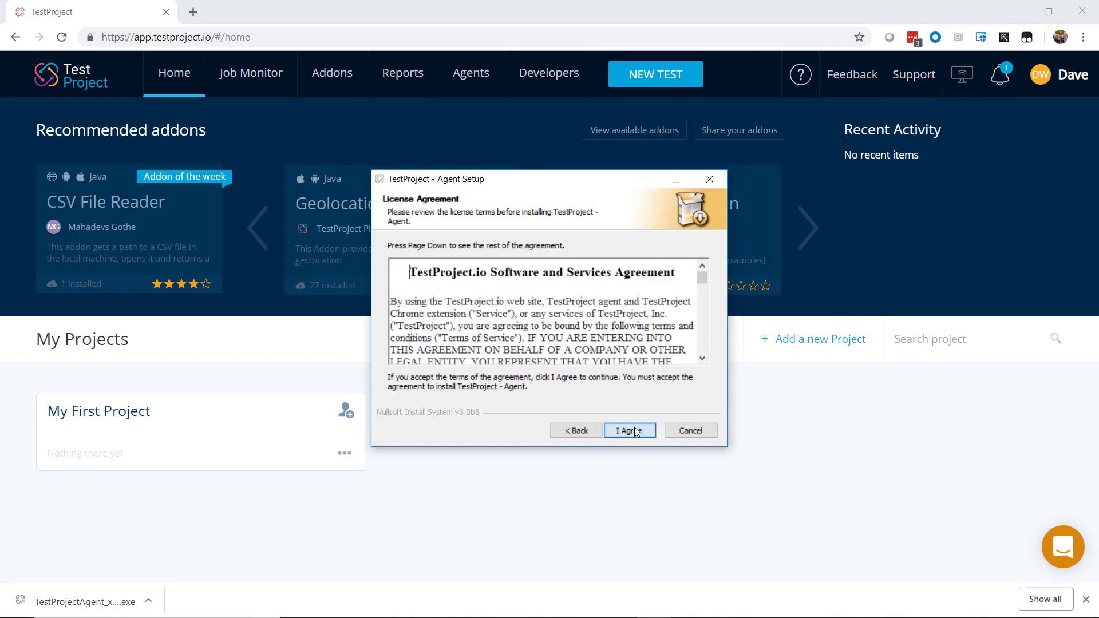
left_click(636, 432)
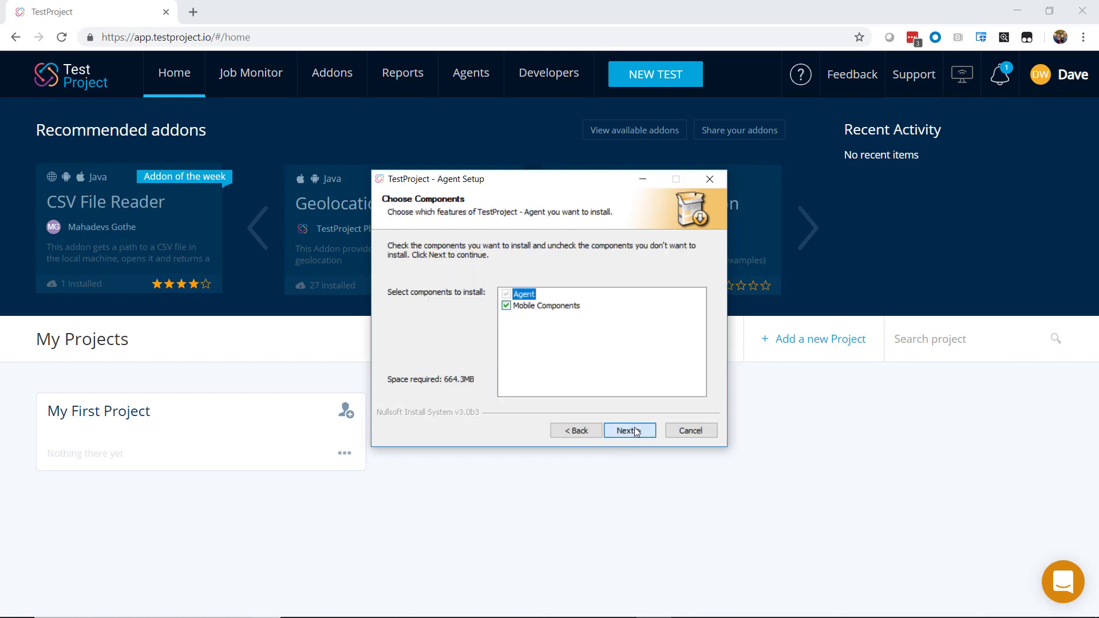
left_click(636, 432)
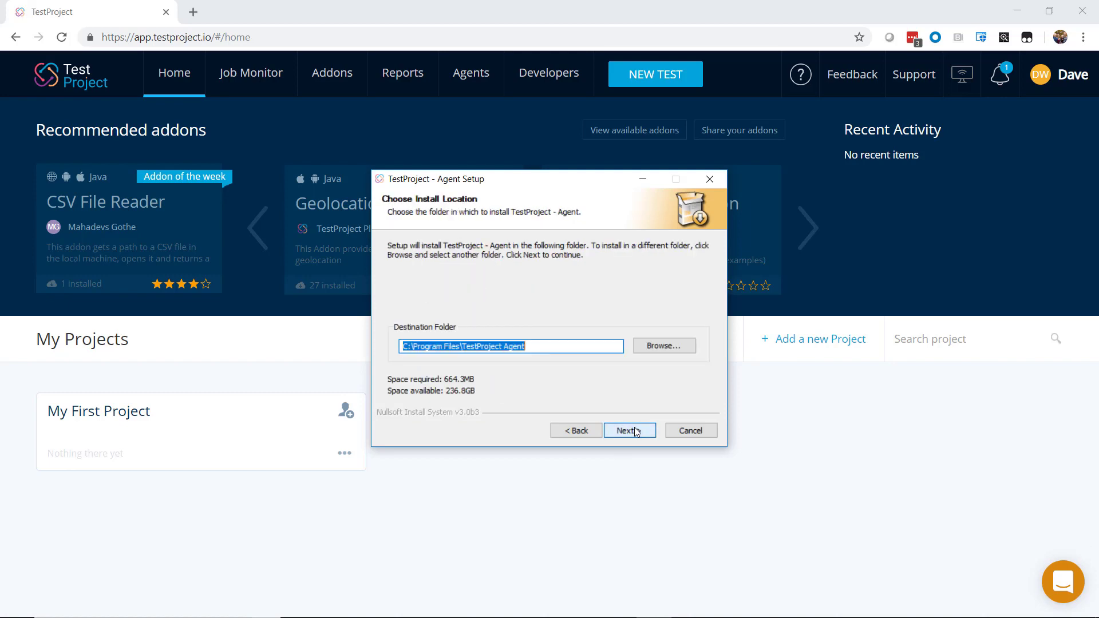
left_click(636, 432)
left_click(636, 431)
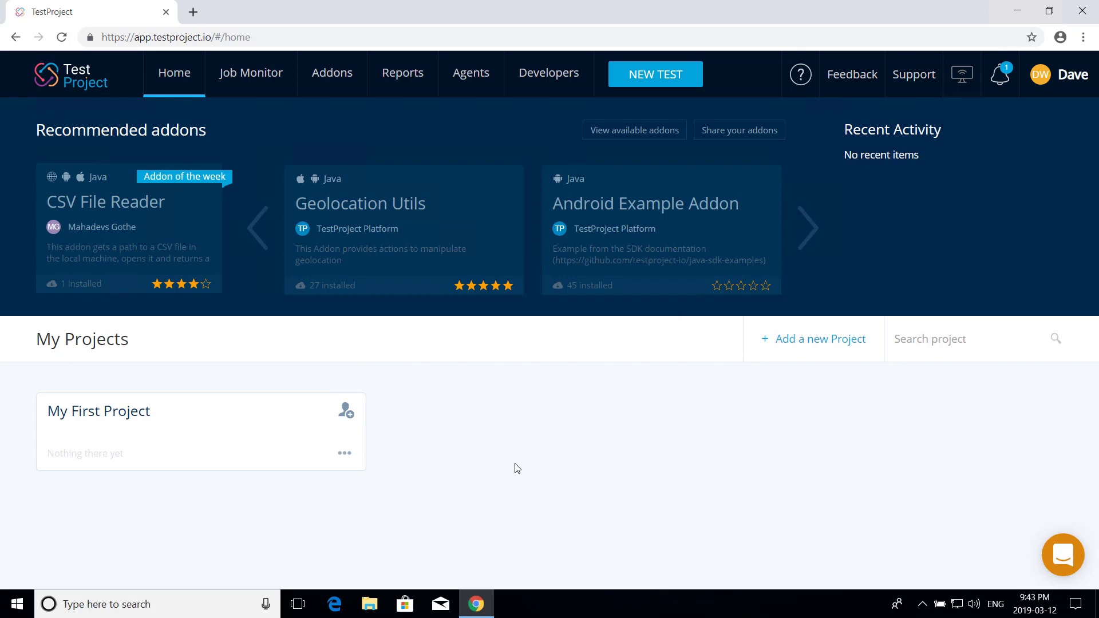
mouse_move(471, 73)
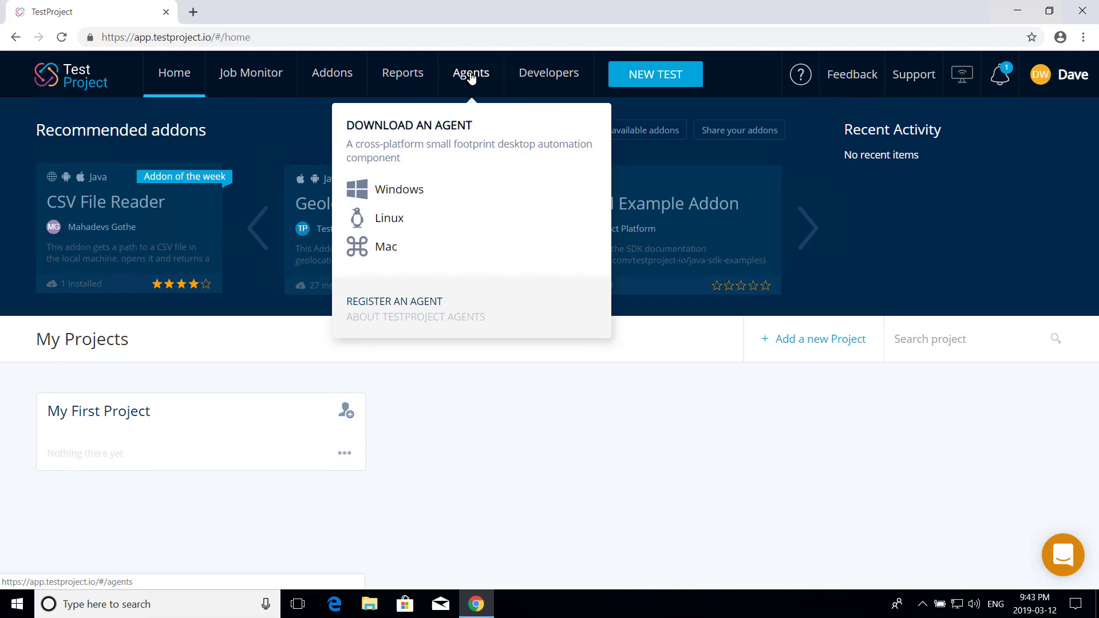
- Bring up the Agent Registration form for a local agent
left_click(397, 301)
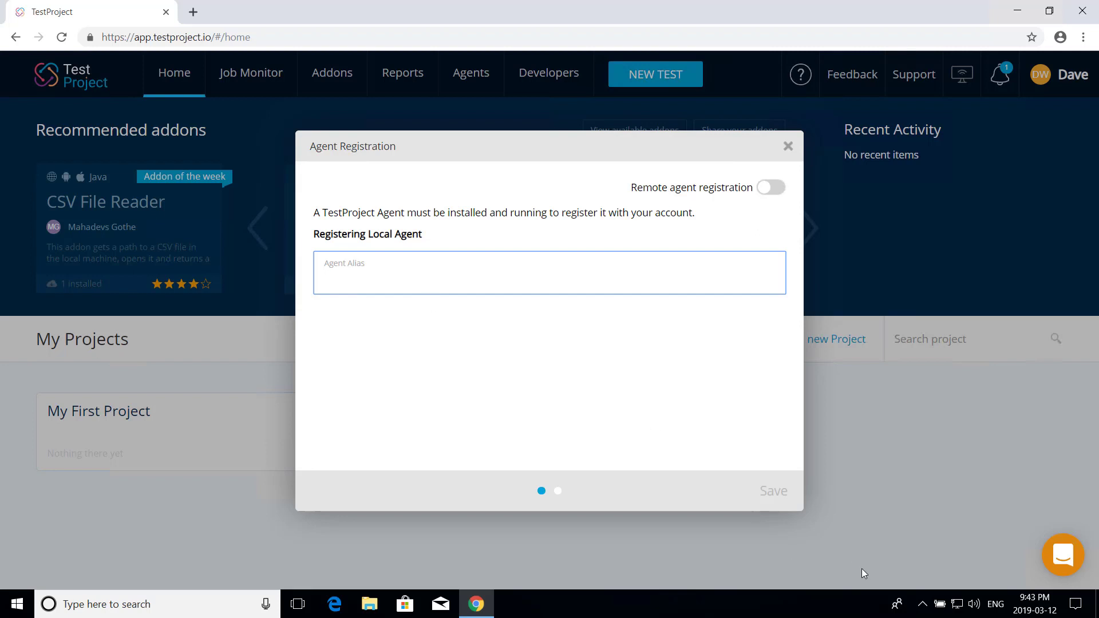
left_click(926, 610)
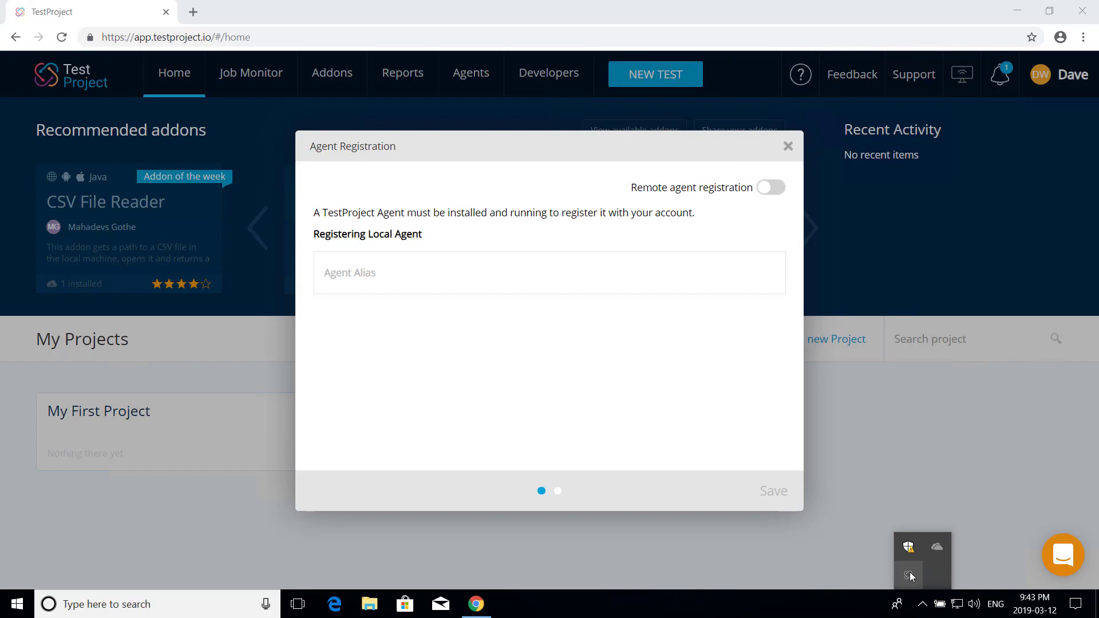
left_click(129, 603)
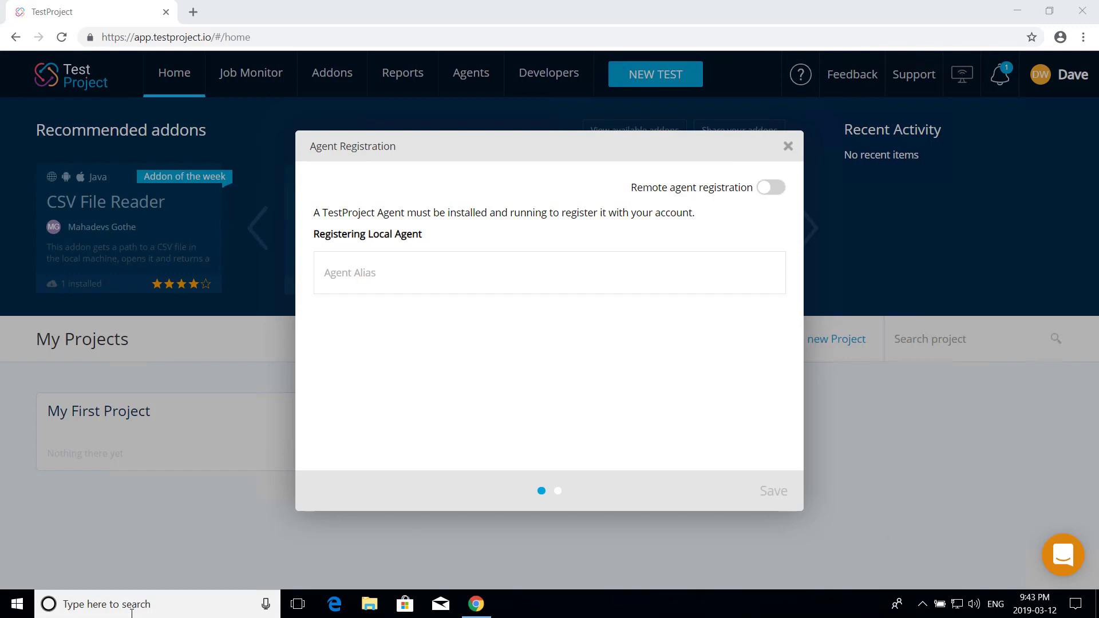
type("test")
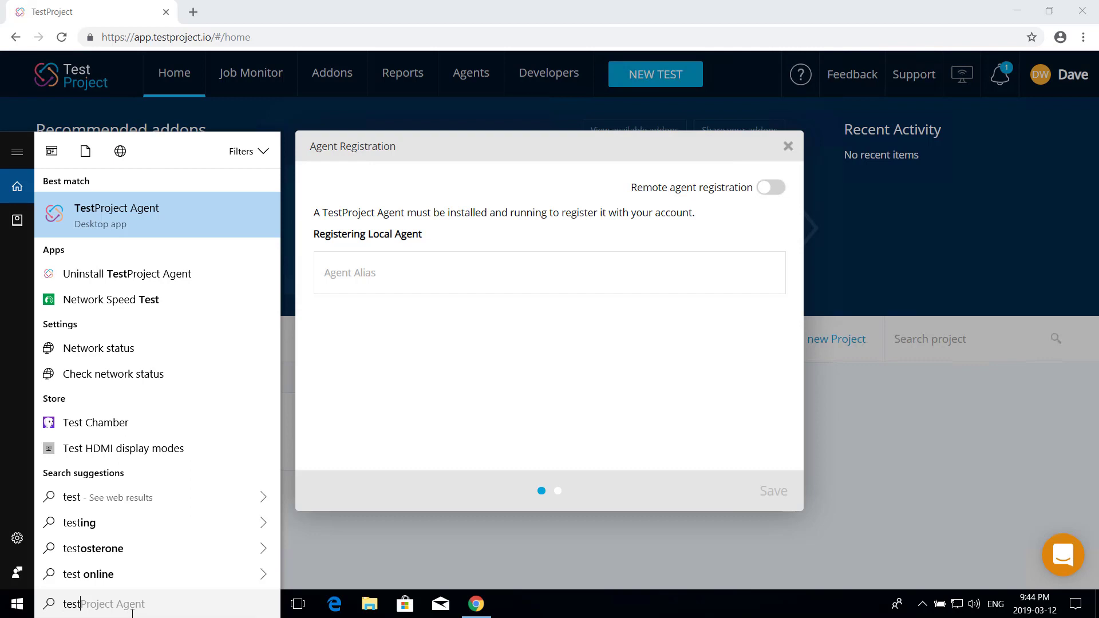
- Register the agent under the alias 'New Test Agent' and save it
left_click(396, 277)
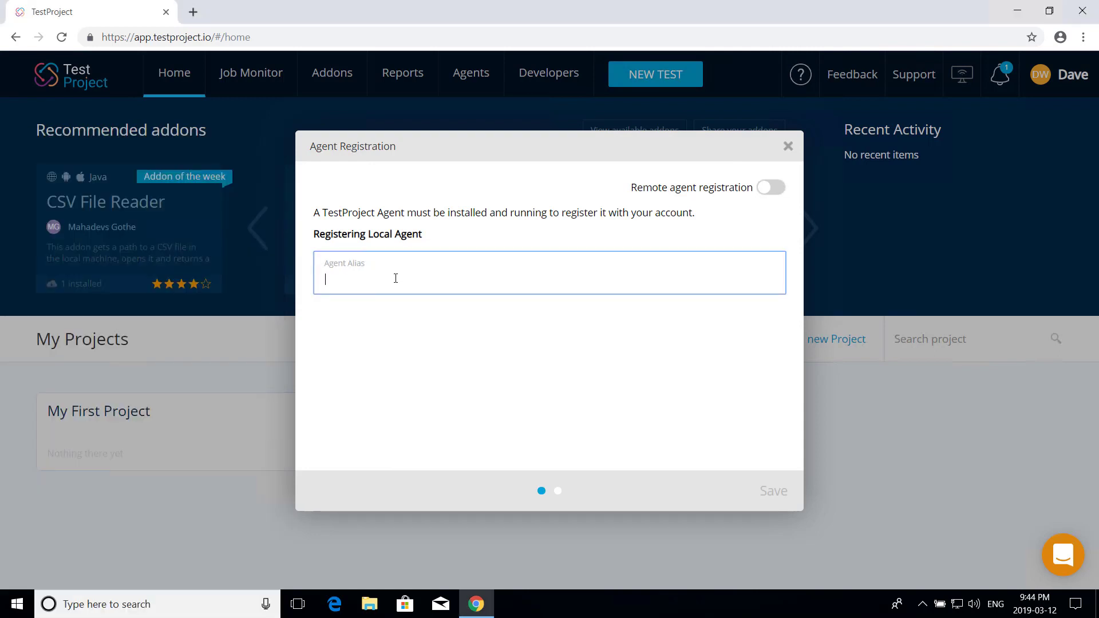
type("New ")
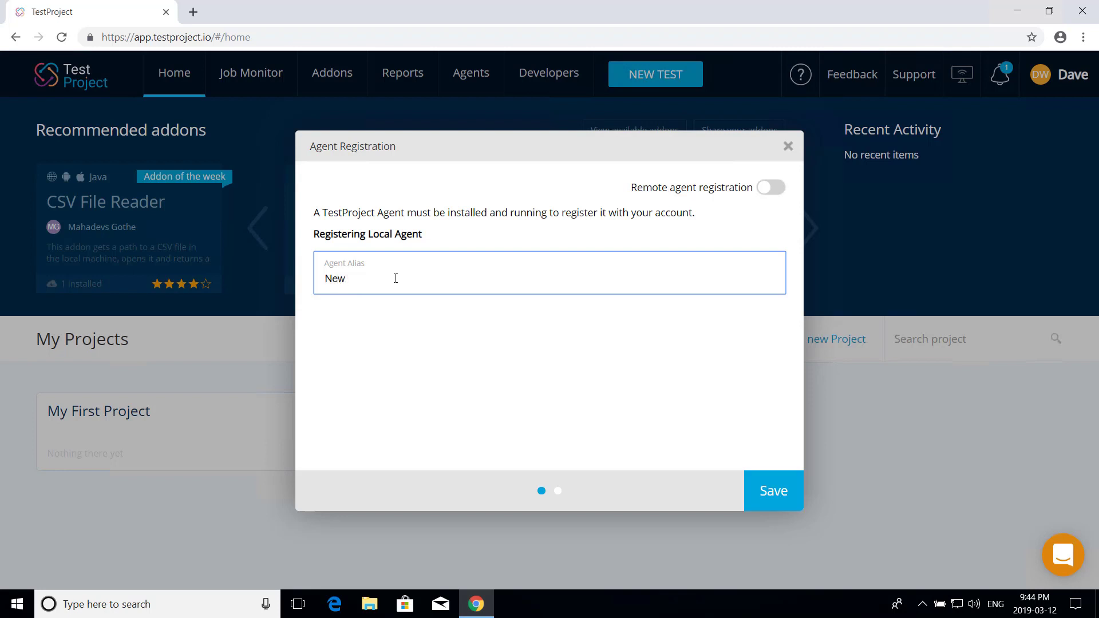
type("Test Agent")
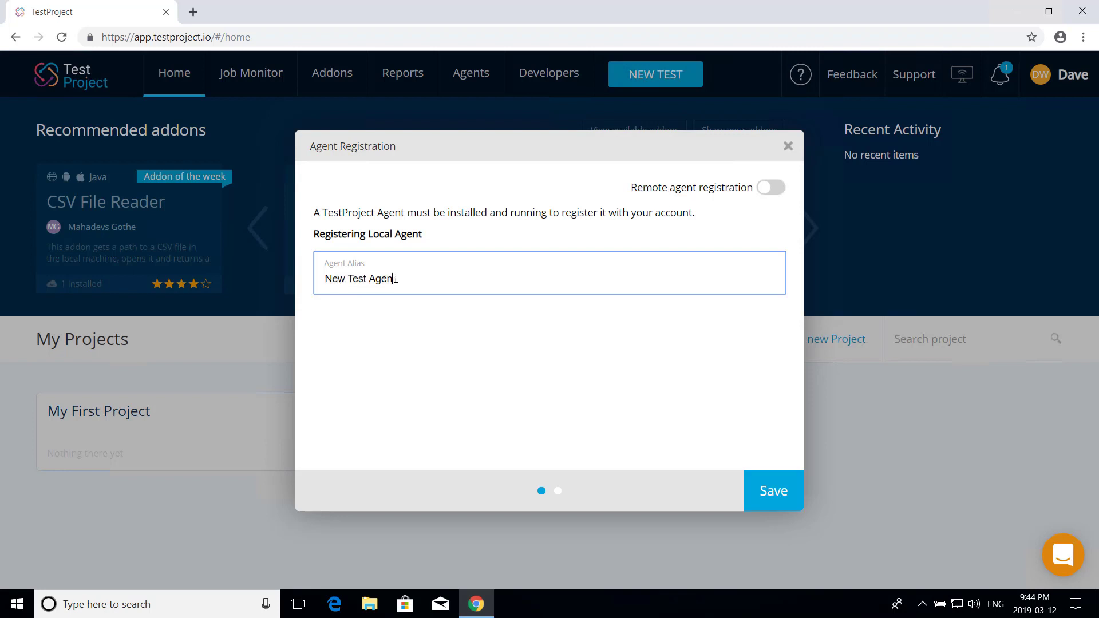
left_click(767, 489)
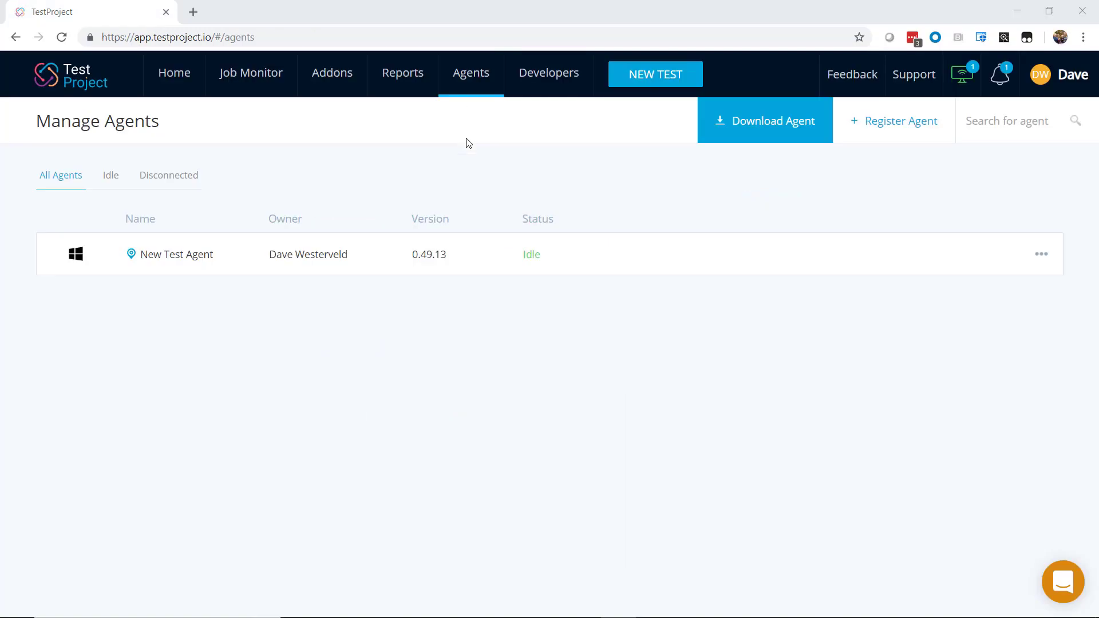
- Expand New Test Agent's General details listing its browsers
left_click(190, 272)
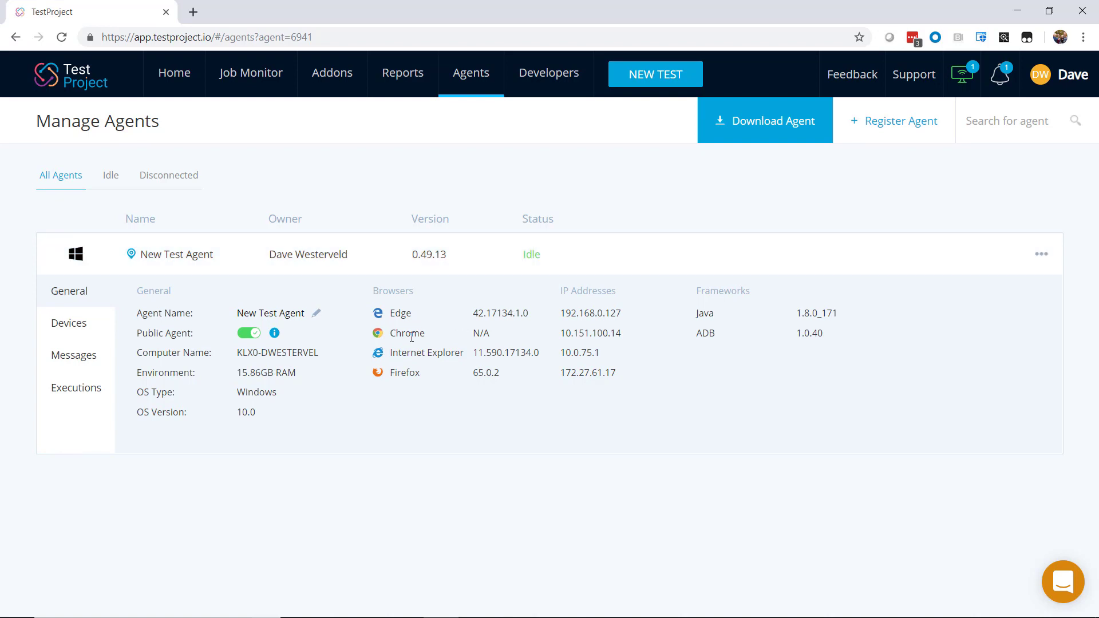
- Show the agent's Devices and start a live view of the Samsung Android device
left_click(69, 325)
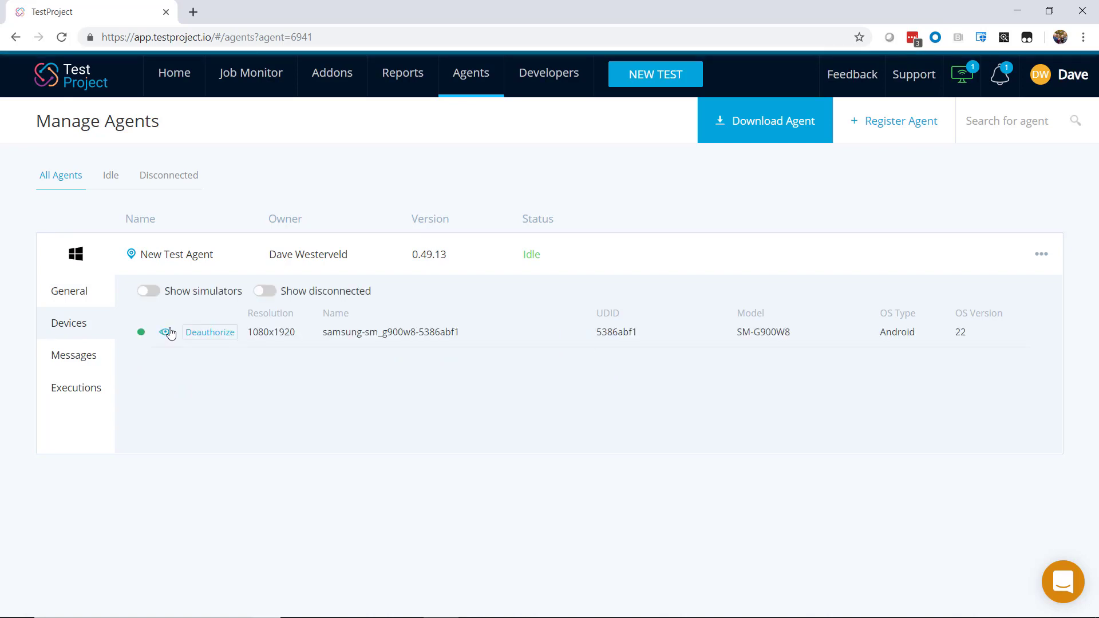
left_click(166, 332)
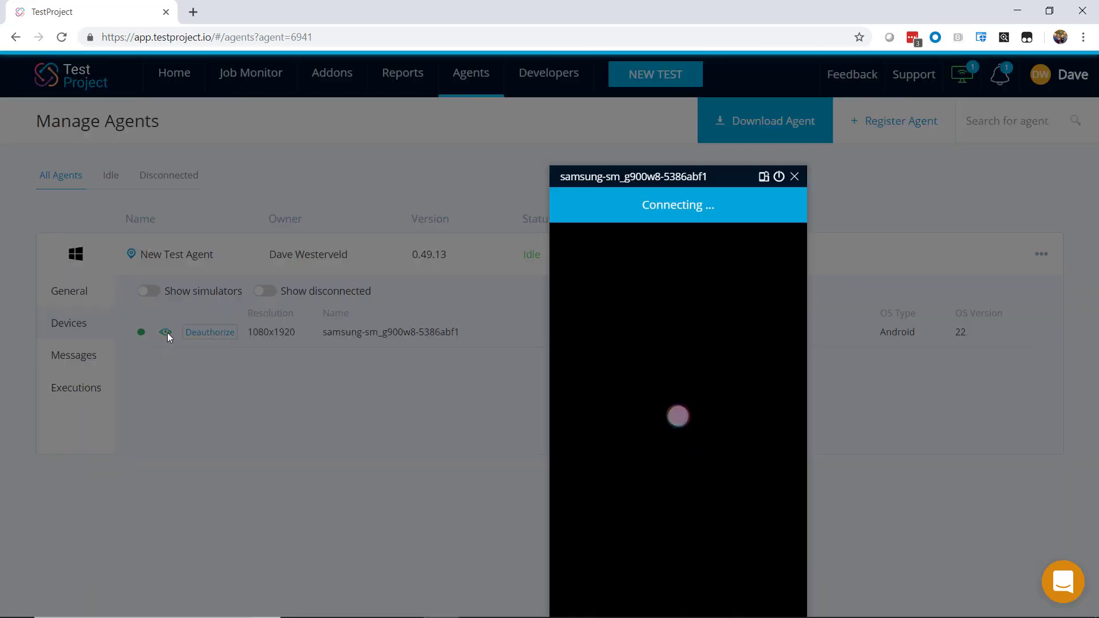